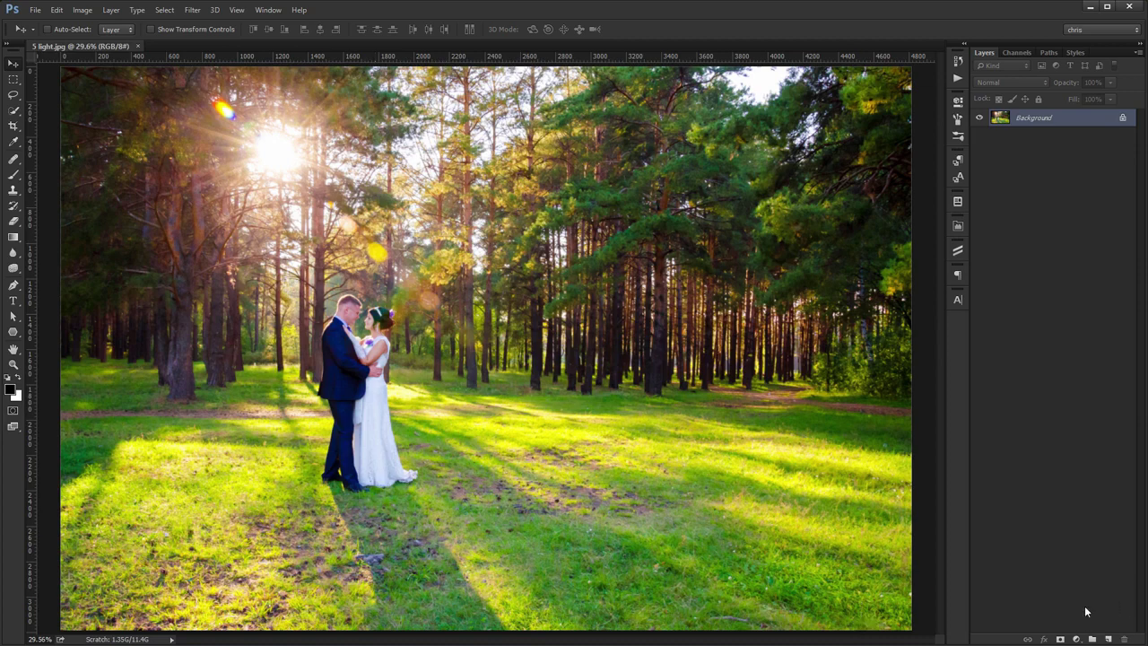
Add a Curves adjustment layer and raise its midpoint to input 112, output 159 to brighten the photo.
left_click(1076, 638)
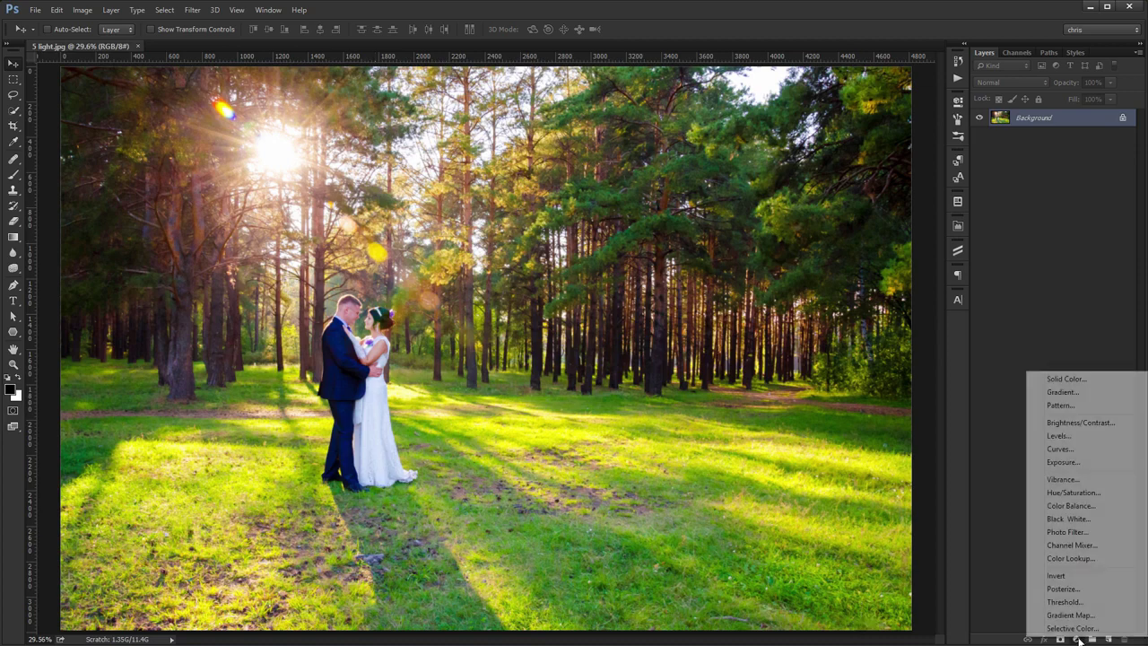
left_click(1096, 448)
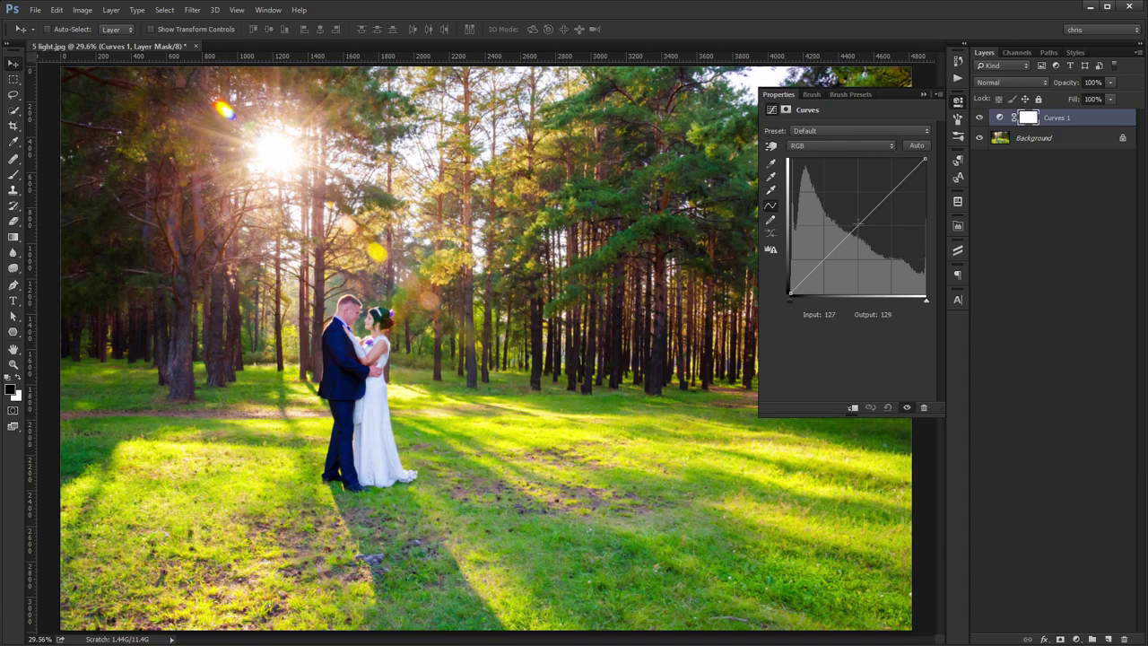
left_click_drag(857, 227, 850, 209)
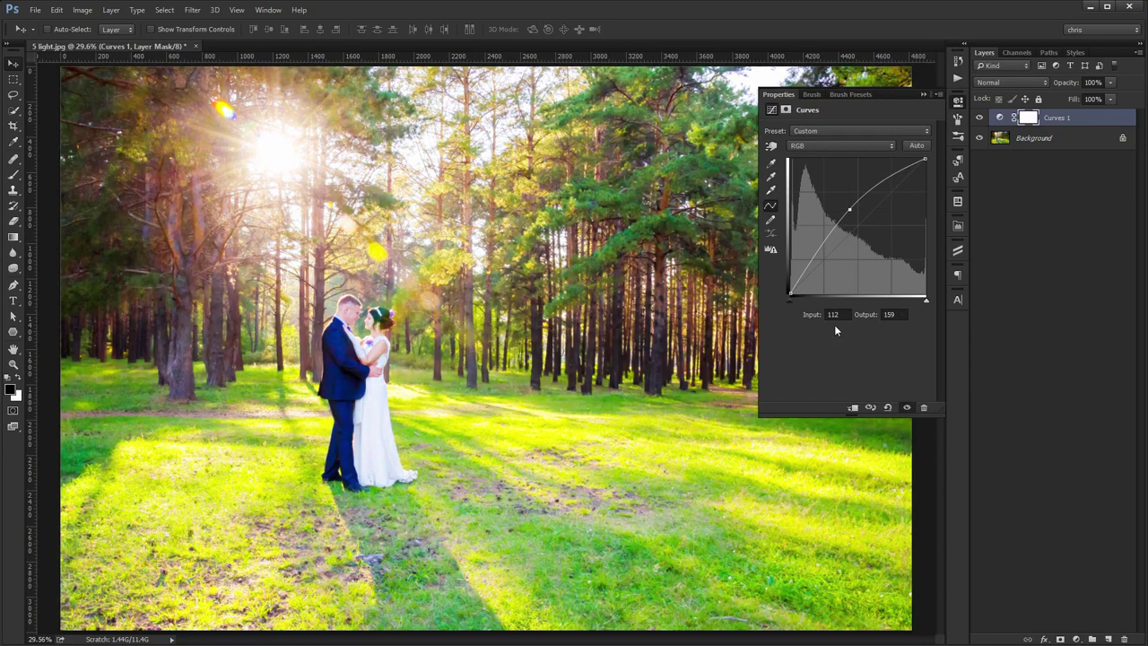
Invert the Curves 1 mask to hide the brightening and set up a fully soft brush tip.
key("ctrl+i")
left_click(958, 102)
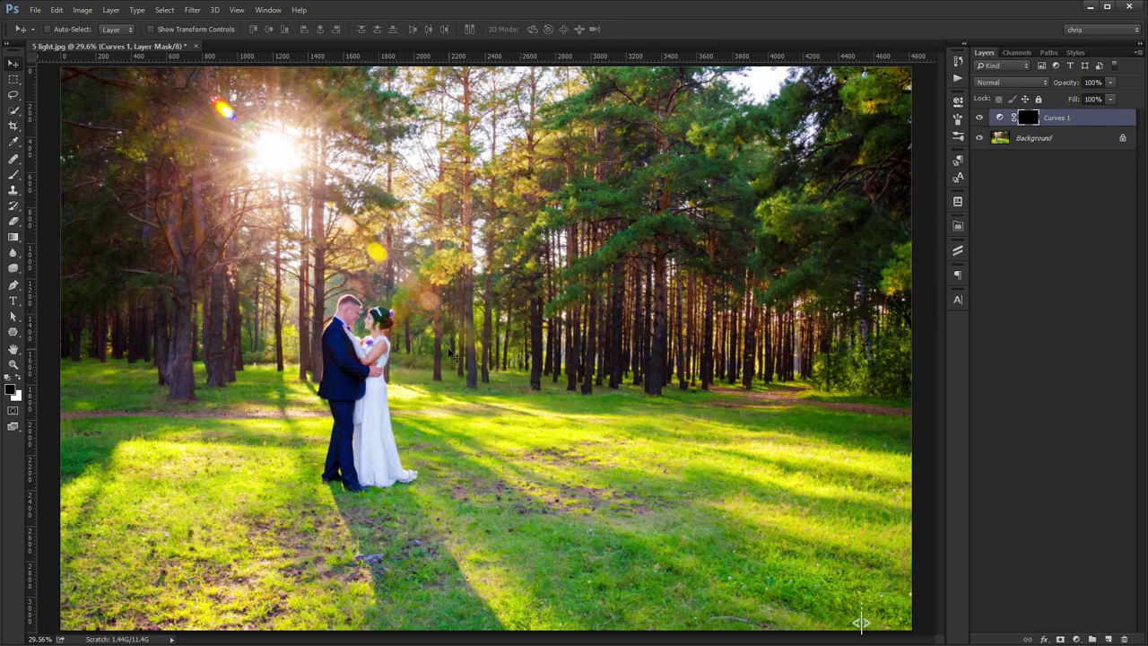
key("b")
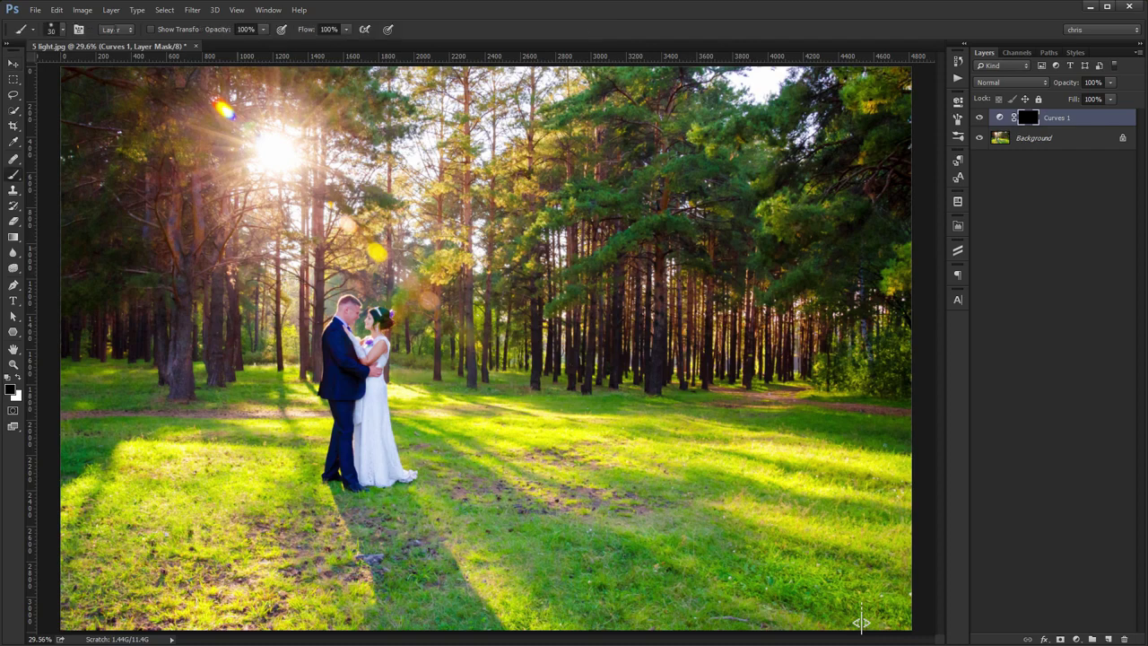
right_click(20, 176)
left_click(75, 176)
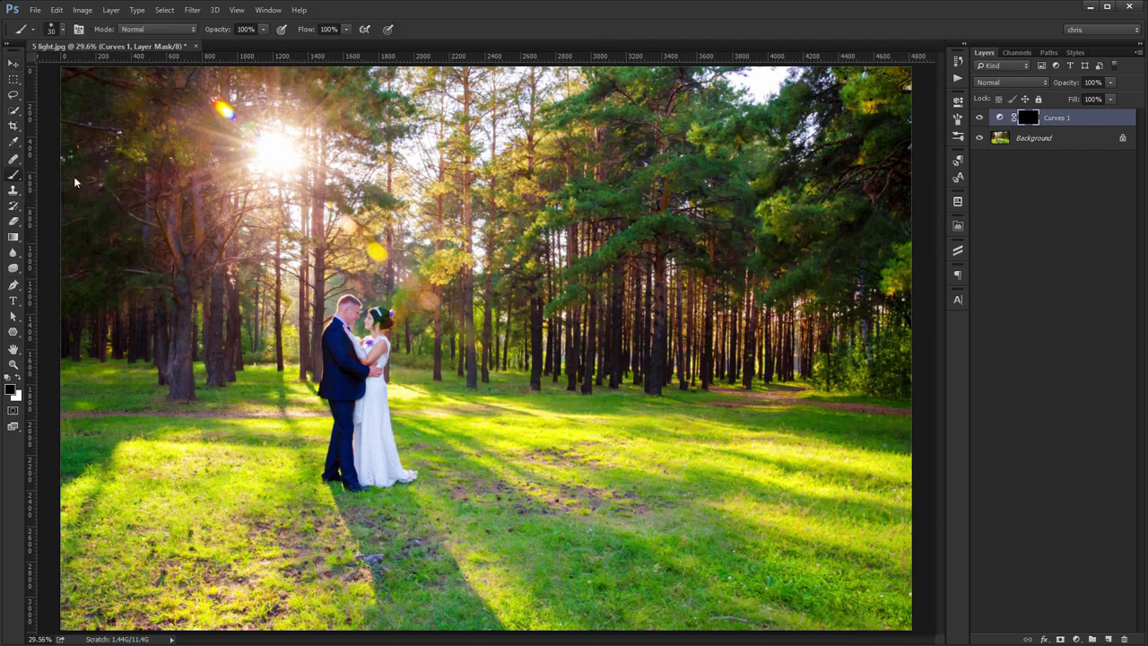
left_click(79, 29)
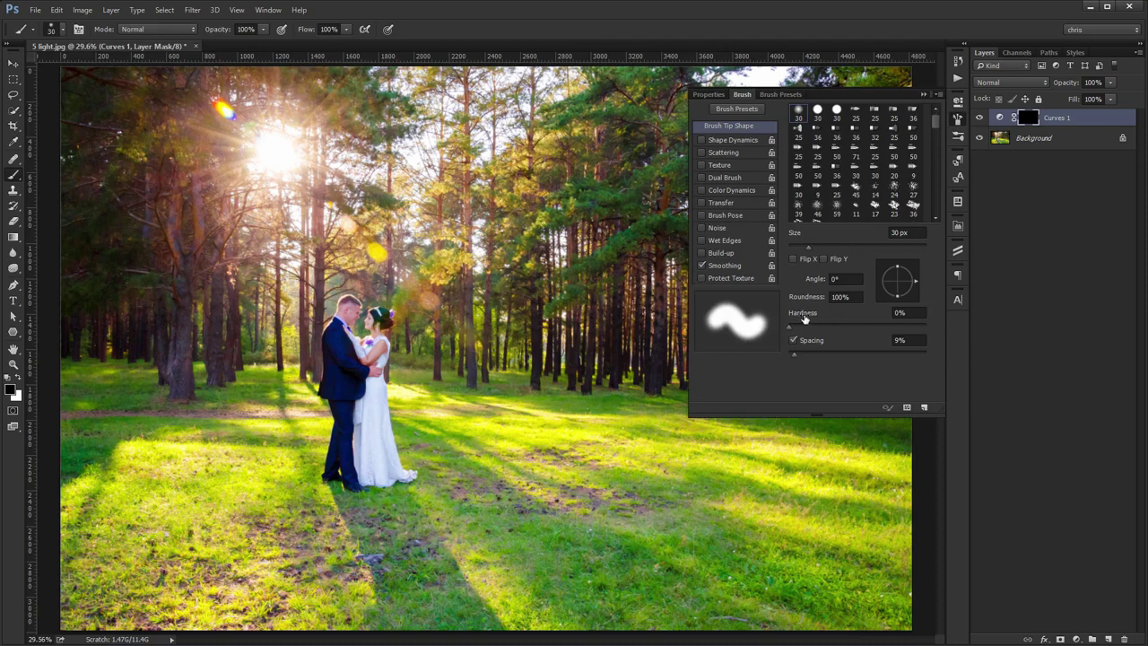
left_click(956, 119)
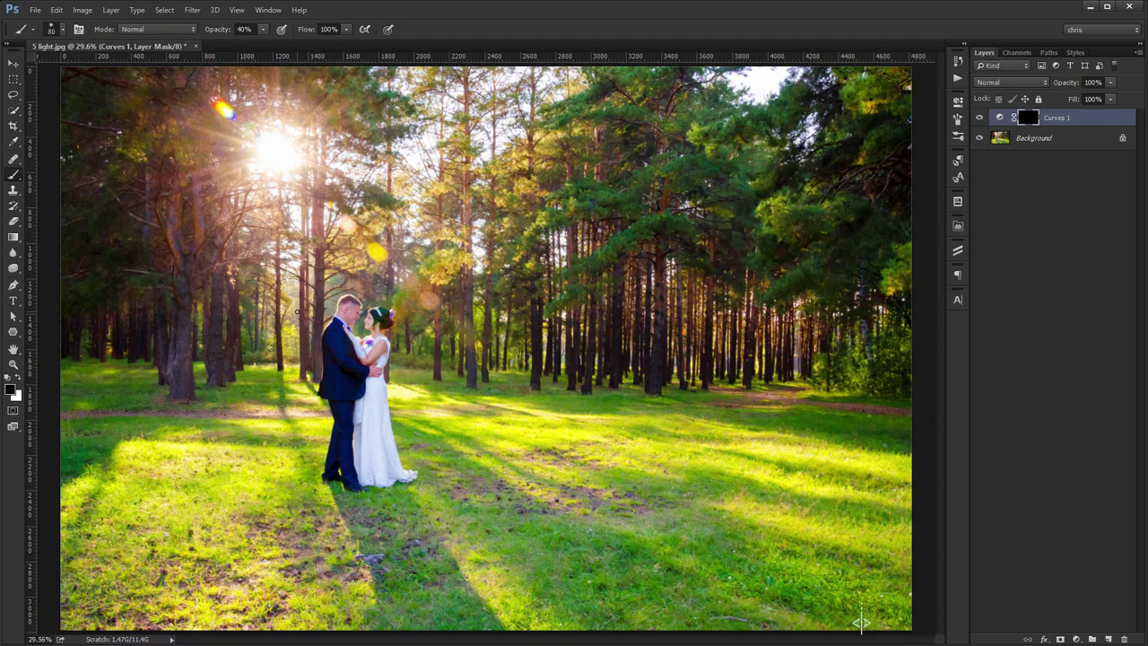
Paint white at 300 px over the couple to restore the brightening on them.
key("bracketright")
key("bracketright")
key("bracketright")
key("bracketright")
key("bracketright")
key("bracketright")
key("bracketright")
key("bracketright")
key("x")
mouse_move(344, 469)
left_mouse_down()
mouse_move(331, 318)
mouse_move(354, 352)
mouse_move(384, 348)
mouse_move(376, 314)
mouse_move(336, 325)
mouse_move(326, 485)
mouse_move(401, 480)
mouse_move(393, 359)
mouse_move(377, 313)
mouse_move(339, 334)
mouse_move(325, 486)
mouse_move(388, 486)
mouse_move(374, 311)
mouse_move(344, 309)
mouse_move(330, 471)
left_mouse_up()
Give the Curves 1 layer mask a 31.7 px feather, then zoom in on the couple.
double_click(1001, 118)
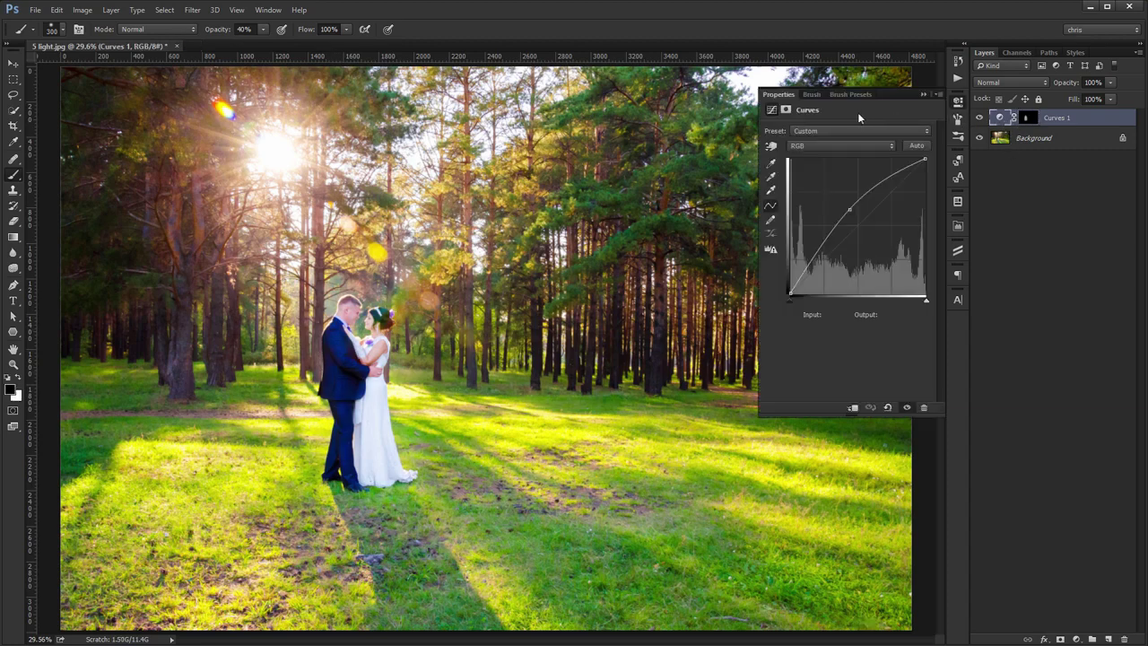
left_click(787, 110)
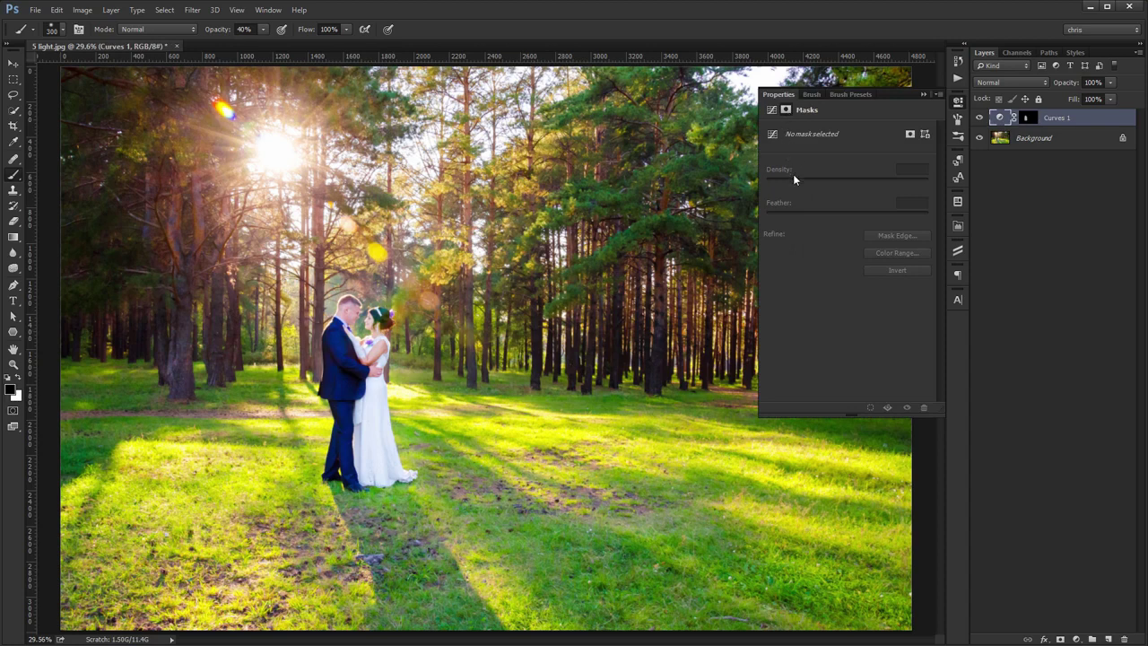
left_click(1021, 117)
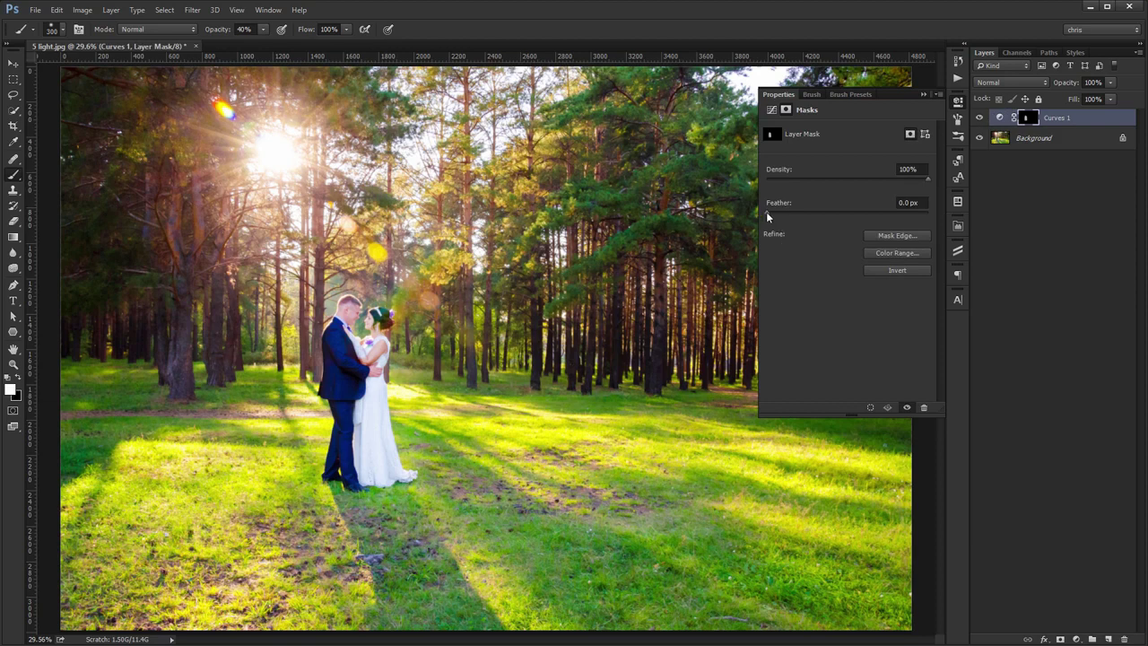
mouse_move(766, 212)
left_mouse_down()
mouse_move(865, 215)
mouse_move(844, 216)
left_mouse_up()
left_click(958, 103)
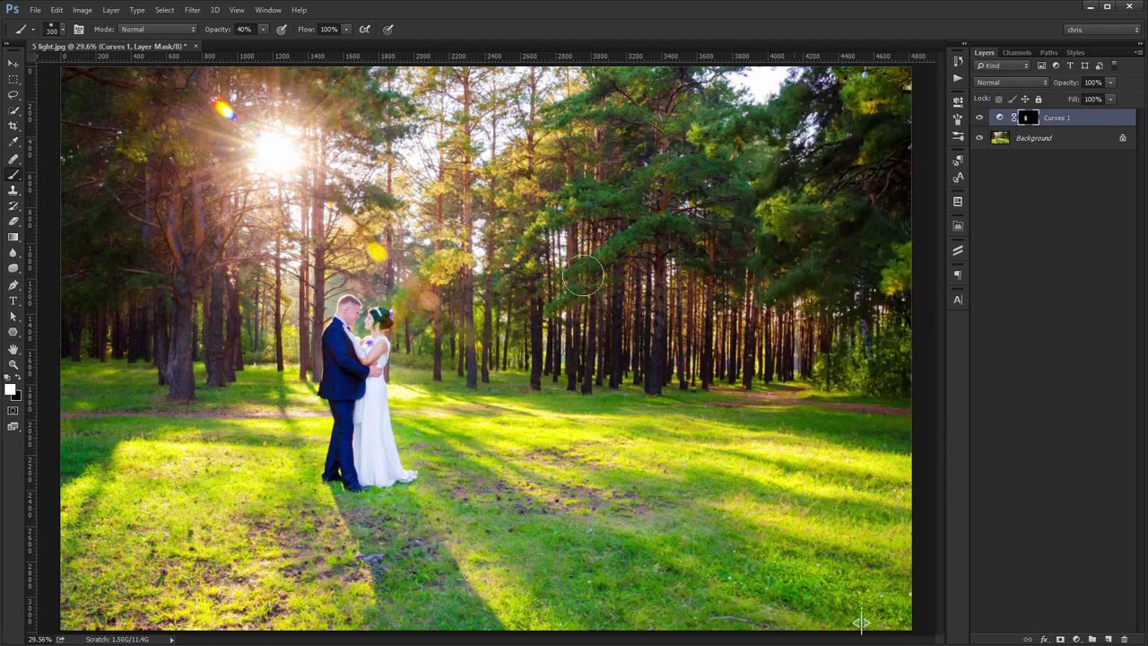
key("z")
left_click_drag(334, 477, 344, 464)
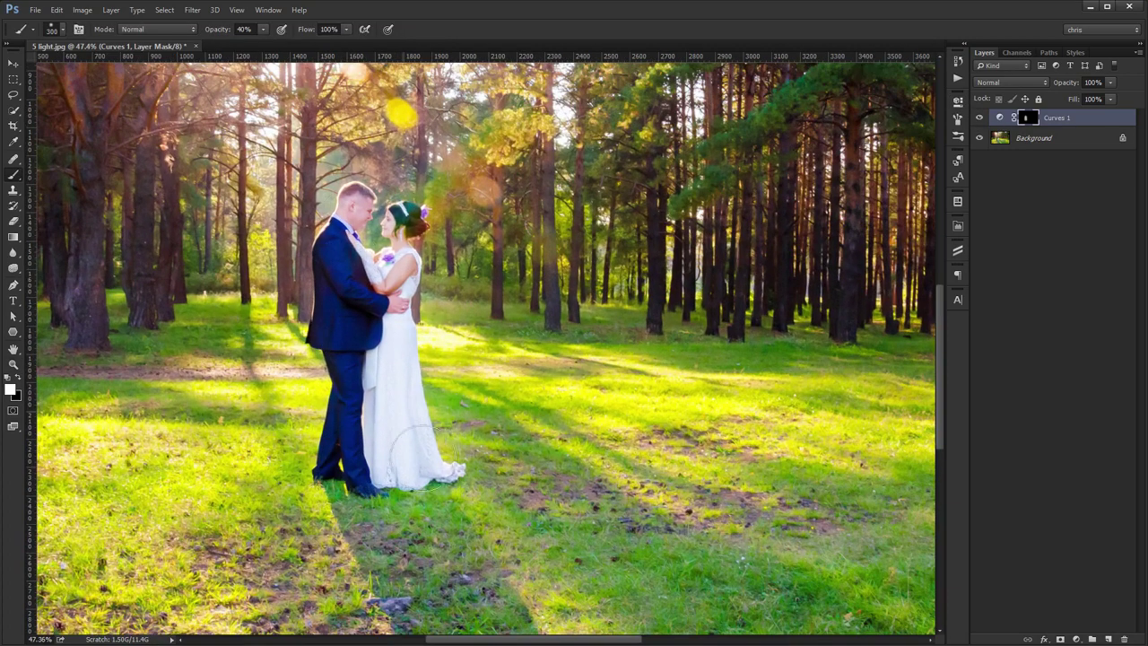
Zoom back out to the whole photo and add a second Curves adjustment layer.
key("z")
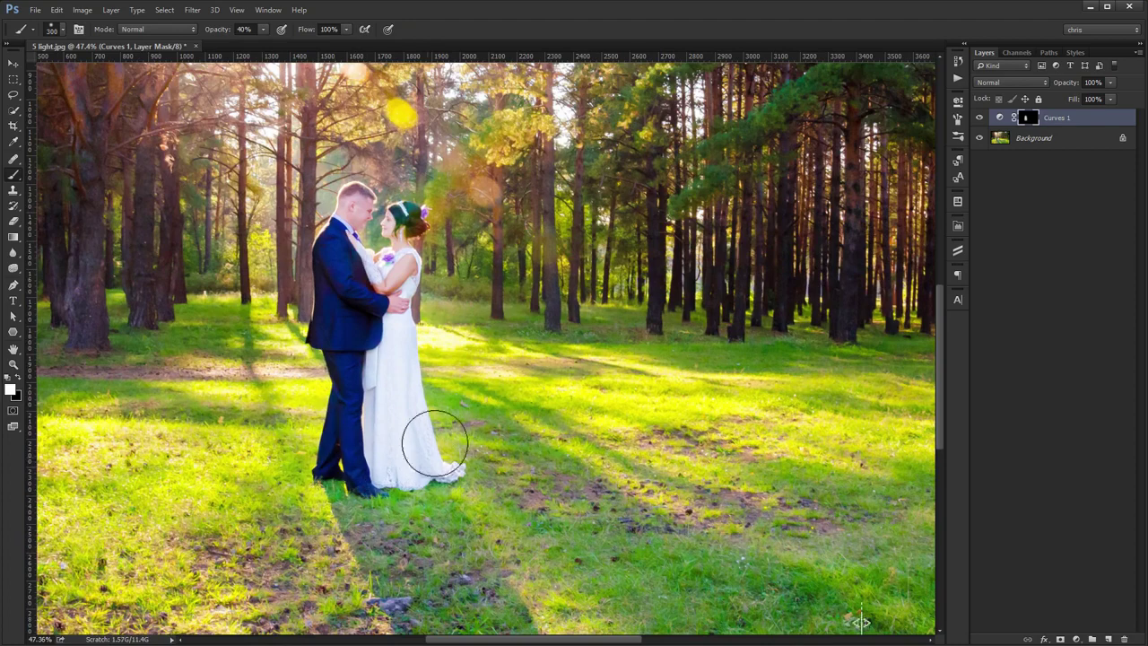
left_click(436, 440, "alt")
key("v")
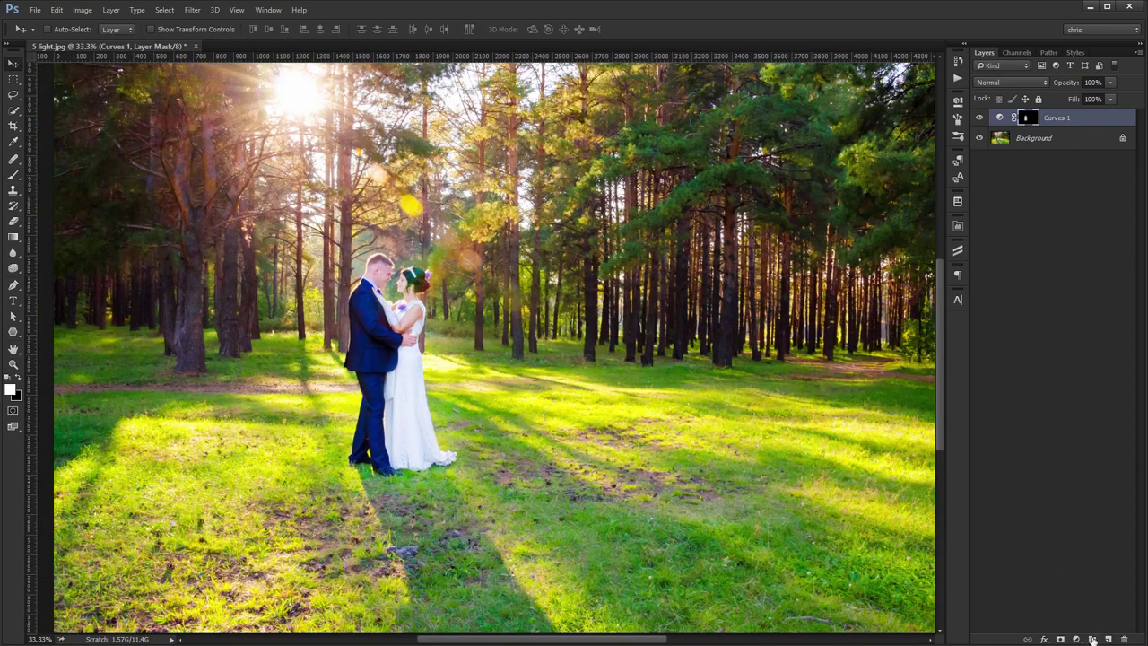
left_click(1076, 639)
left_click(1077, 457)
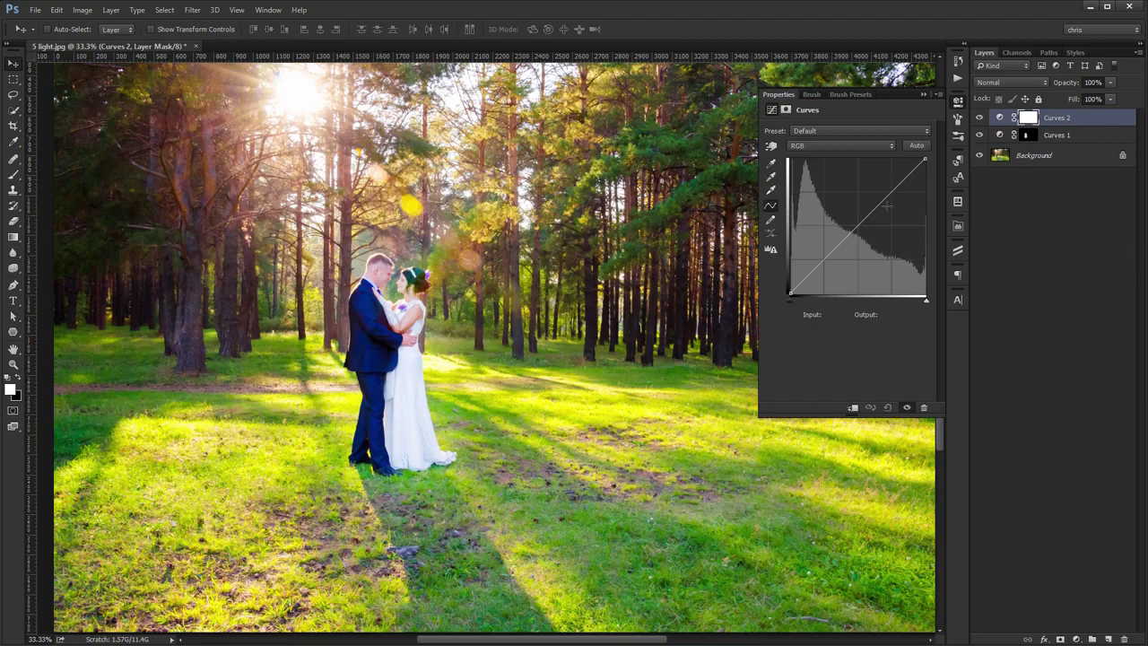
Pull the Curves 2 midpoint down to input 146, output 107 to darken the photo.
left_click_drag(863, 220, 867, 238)
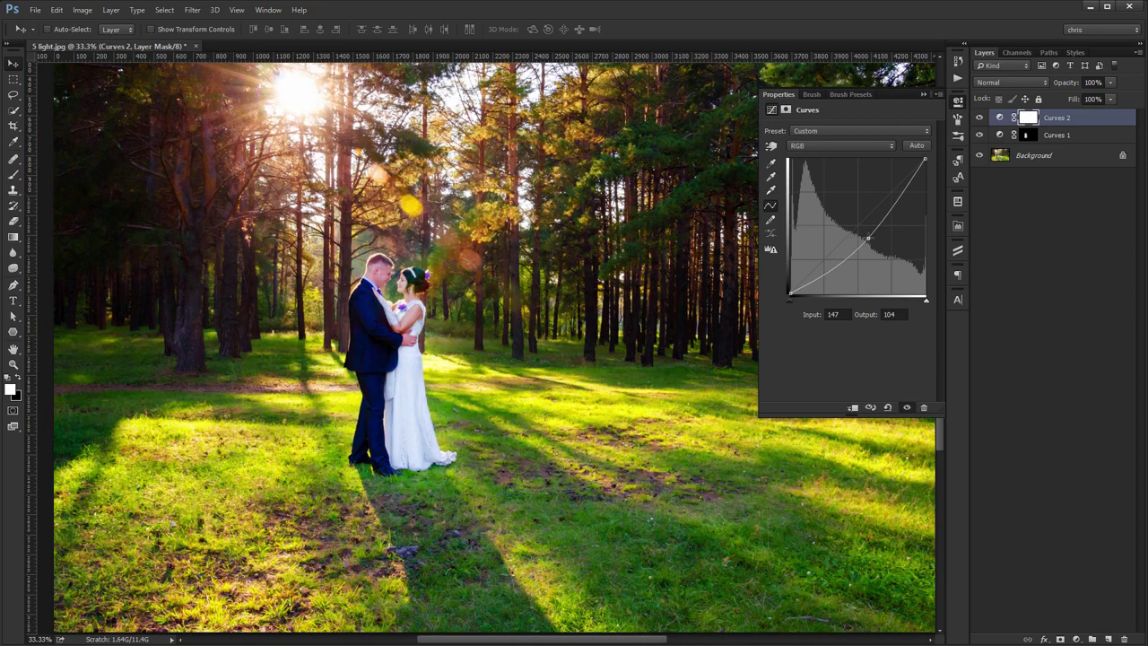
left_click(998, 135)
left_click(997, 124)
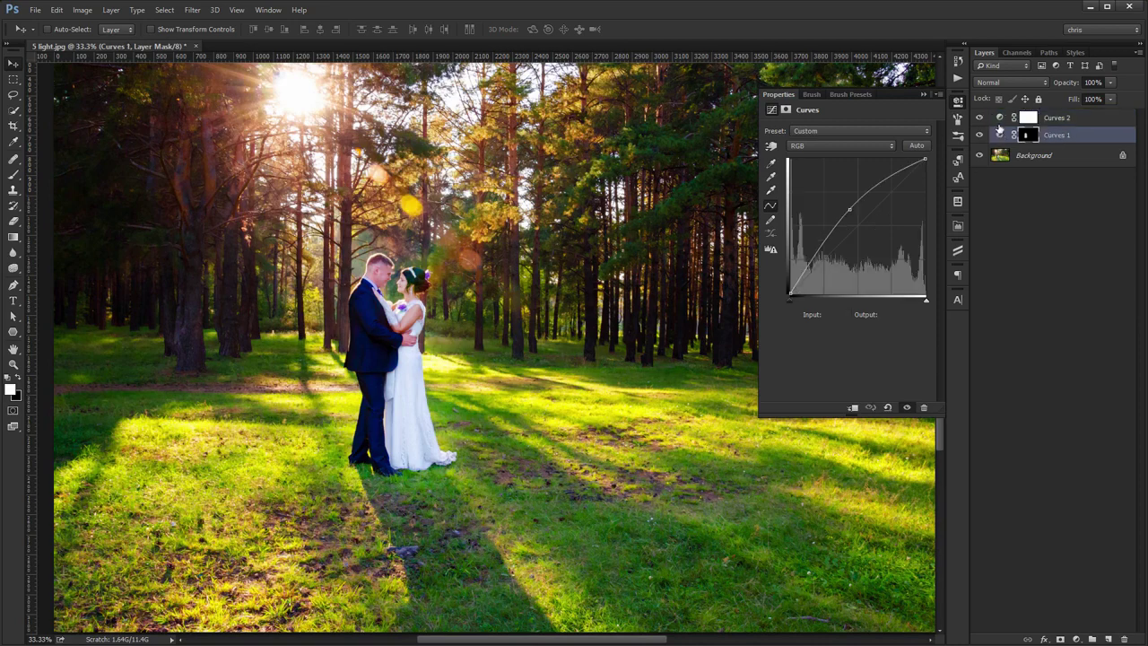
left_click(997, 132)
left_click(997, 119)
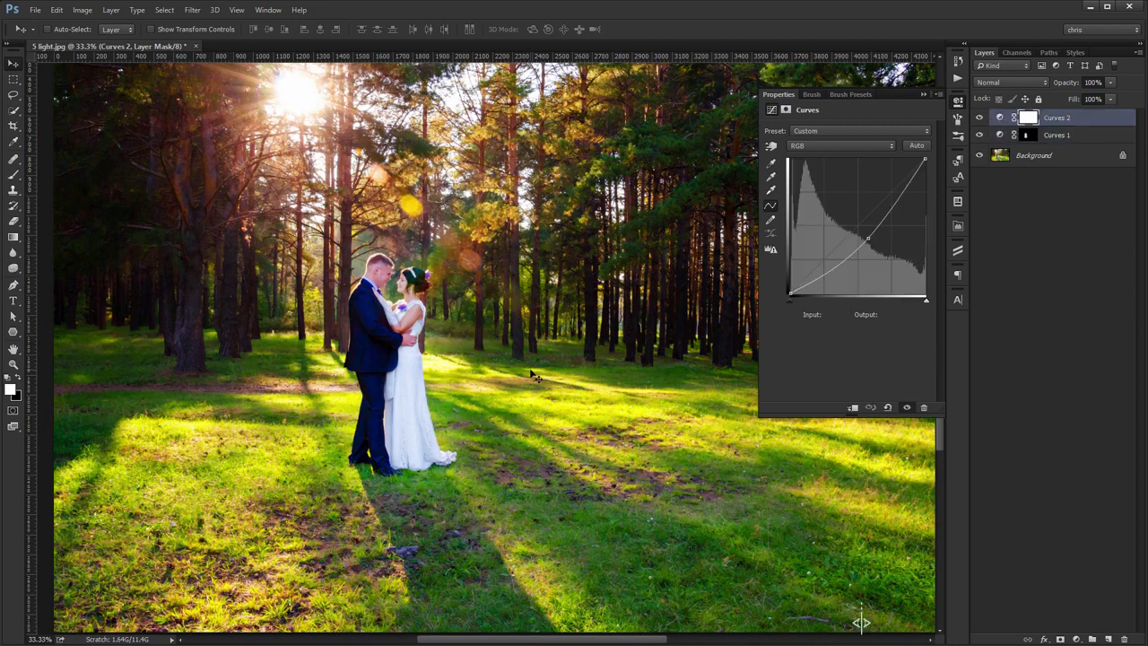
scroll(534, 375, "up", 2)
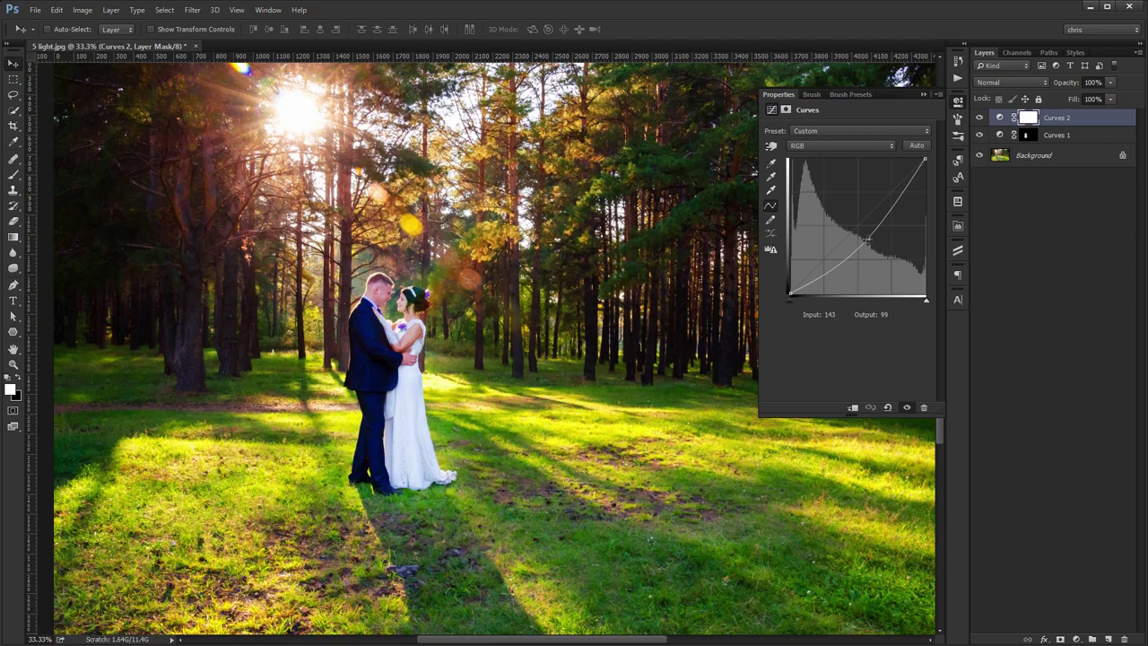
mouse_move(868, 241)
left_mouse_down()
mouse_move(868, 262)
mouse_move(867, 239)
left_mouse_up()
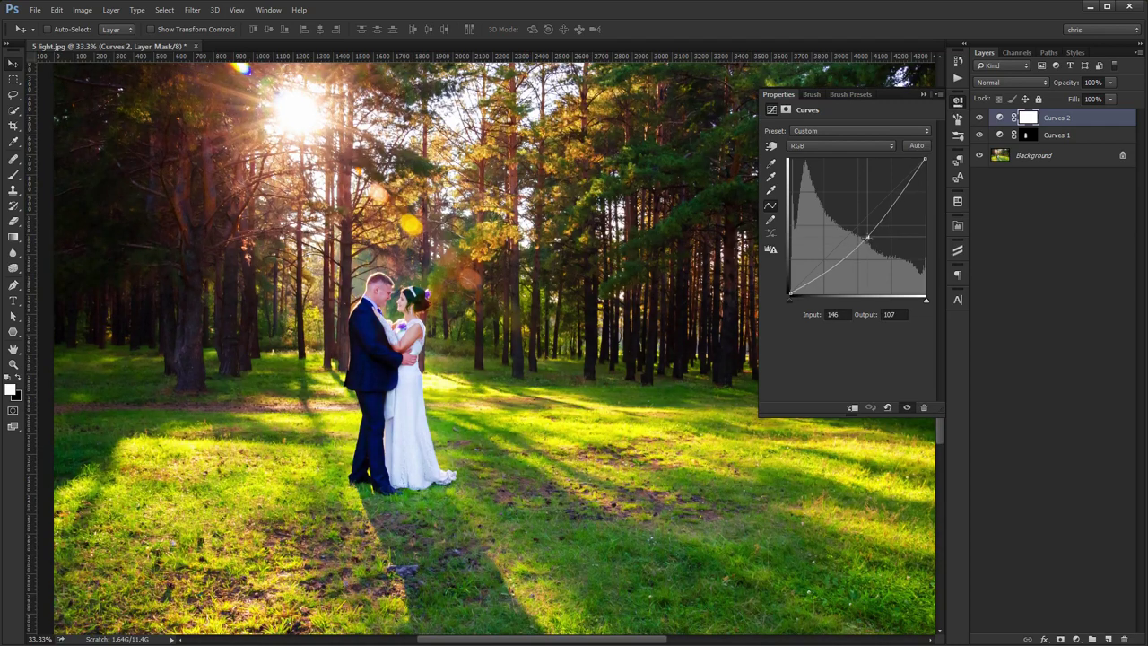
Invert the Curves 2 mask and paint the darkening back into the lower-left grass.
left_click(960, 102)
key("ctrl+i")
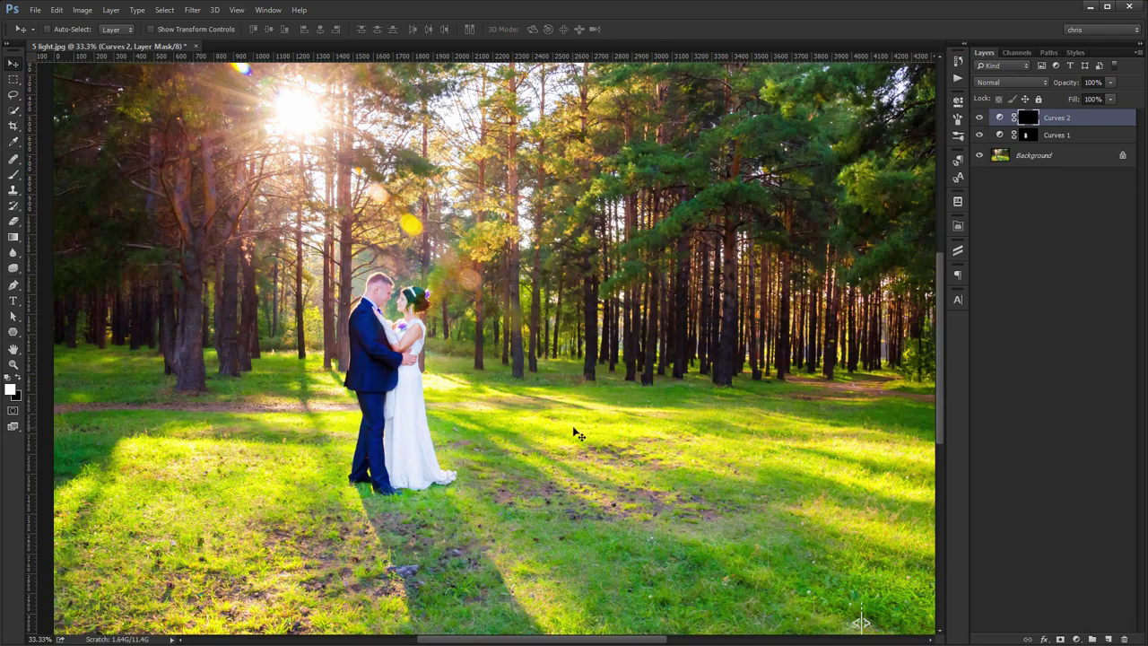
key("b")
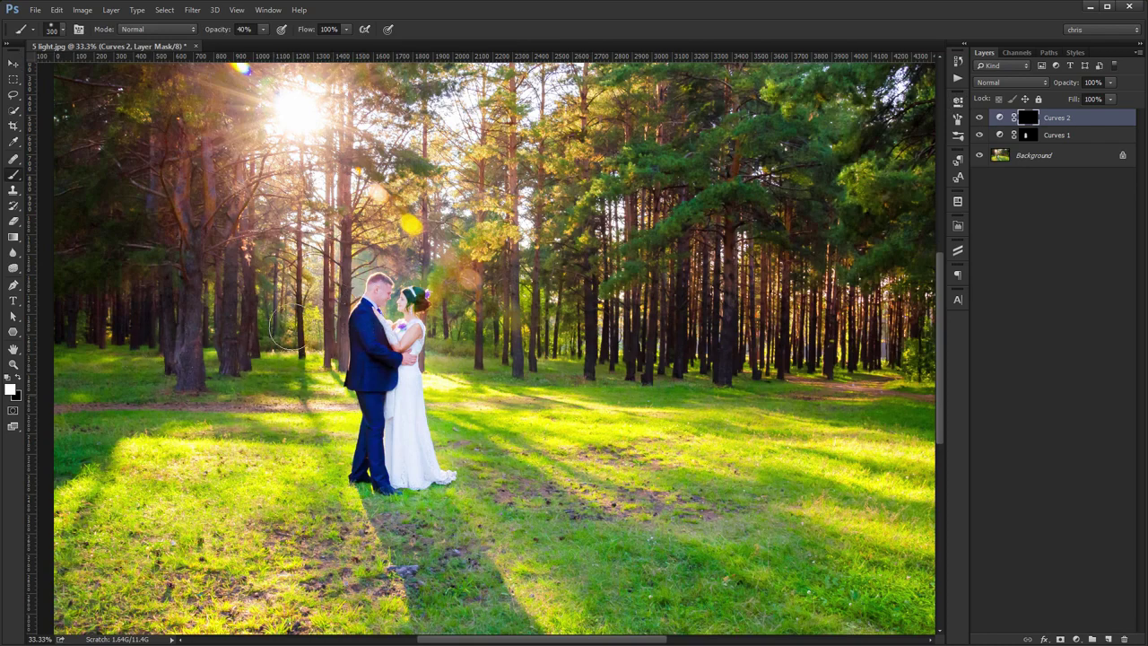
mouse_move(229, 422)
left_mouse_down()
mouse_move(175, 494)
mouse_move(185, 466)
left_mouse_up()
With a 1200 px brush, paint darkening over the top trees and lower-left corner.
key("bracketright")
key("bracketright")
key("bracketright")
key("bracketright")
key("bracketright")
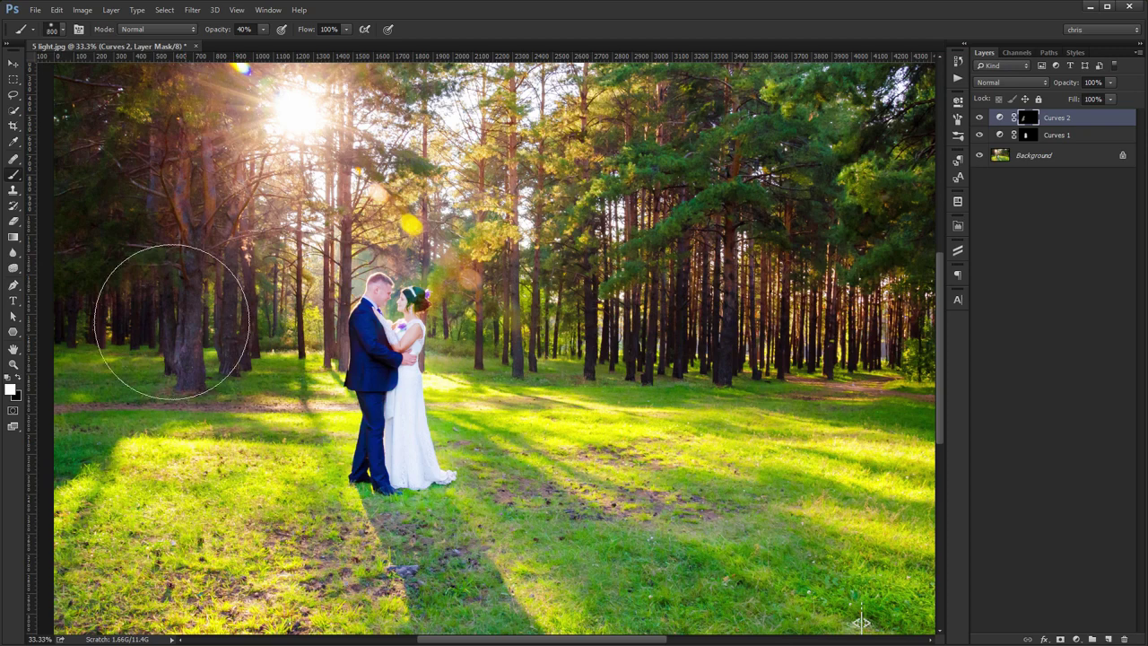
key("bracketright")
key("bracketright")
key("bracketright")
key("bracketright")
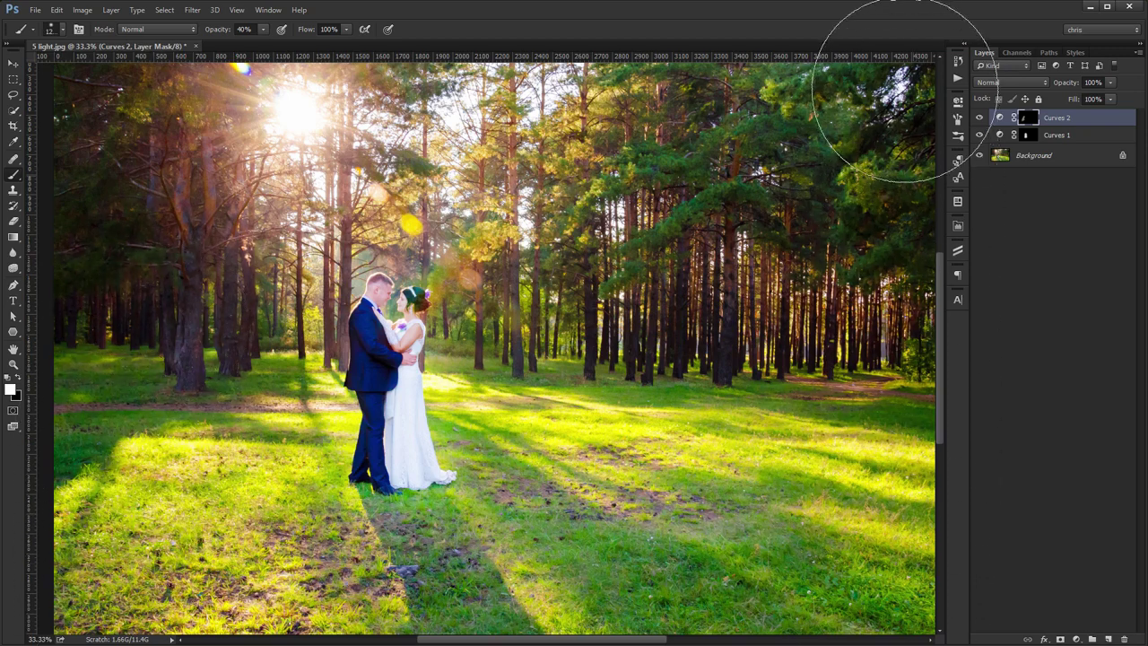
key("ctrl+minus")
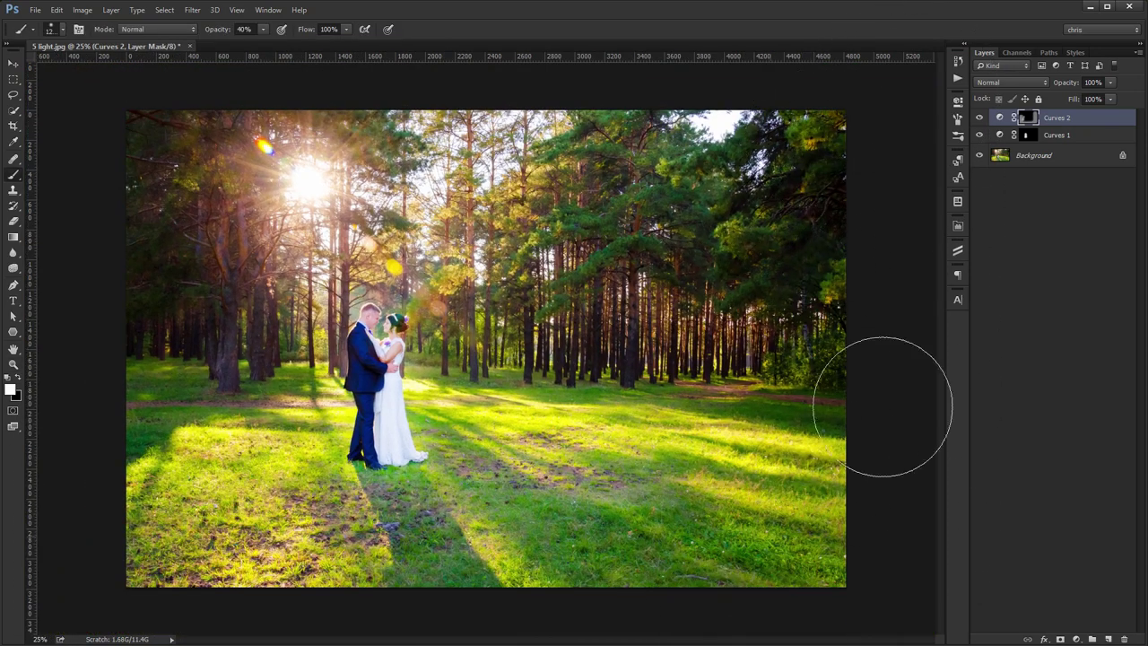
mouse_move(753, 134)
left_mouse_down()
mouse_move(371, 102)
mouse_move(135, 143)
left_mouse_up()
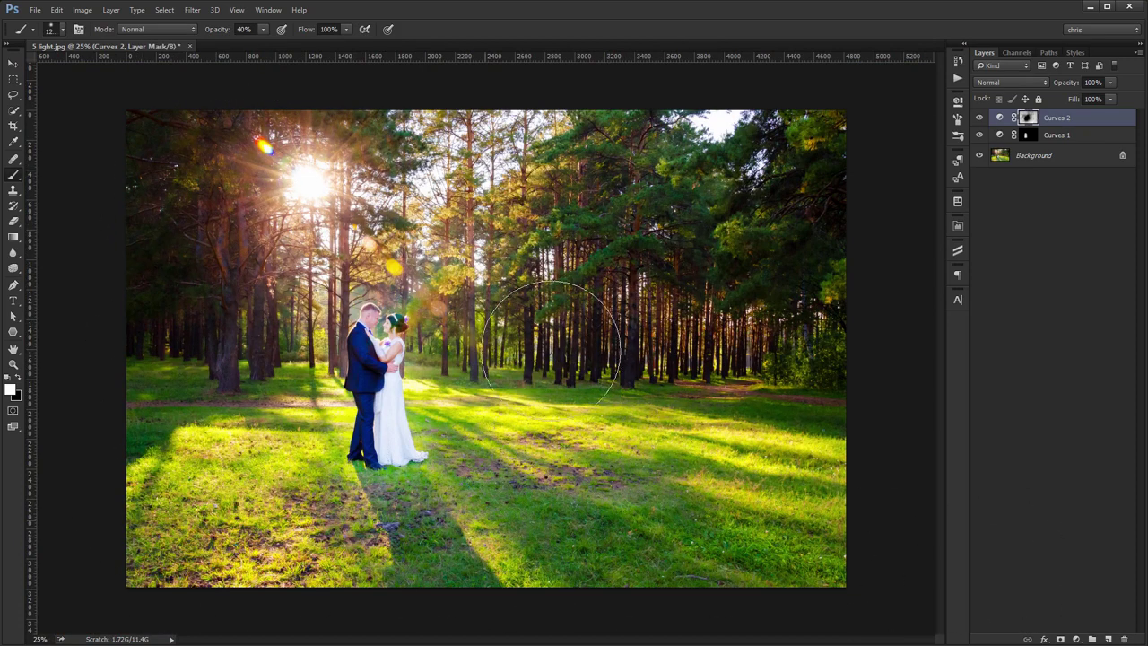
mouse_move(552, 341)
left_mouse_down()
mouse_move(426, 175)
mouse_move(516, 373)
mouse_move(504, 473)
mouse_move(493, 297)
mouse_move(490, 373)
mouse_move(498, 193)
left_mouse_up()
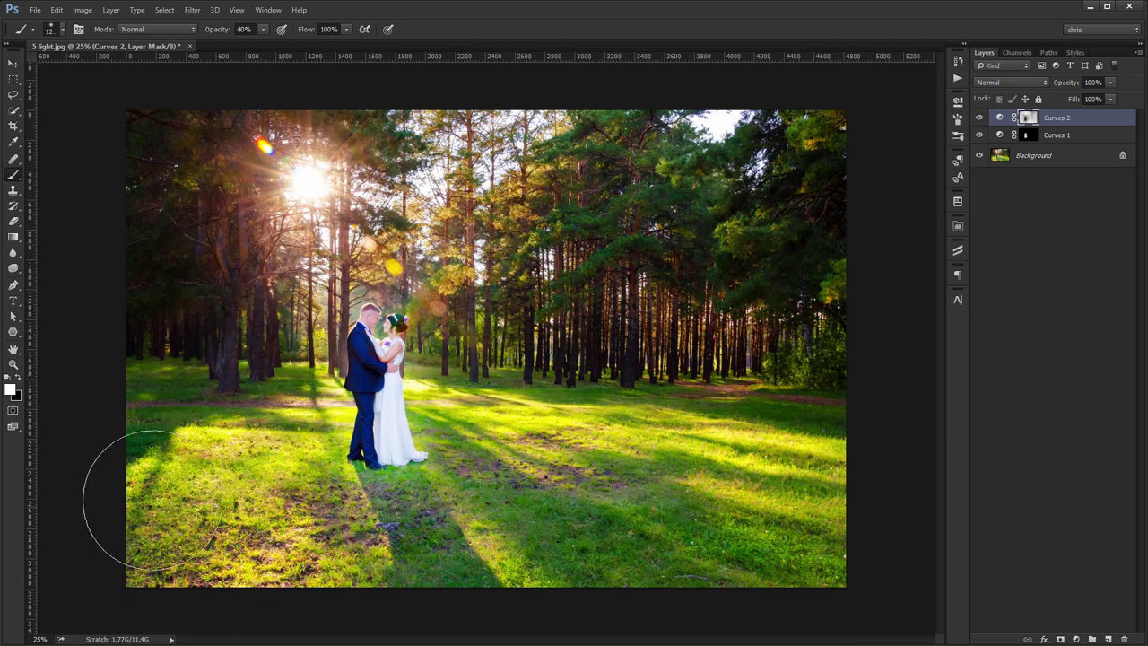
key("0")
mouse_move(205, 615)
left_mouse_down()
mouse_move(192, 589)
mouse_move(206, 589)
mouse_move(154, 560)
left_mouse_up()
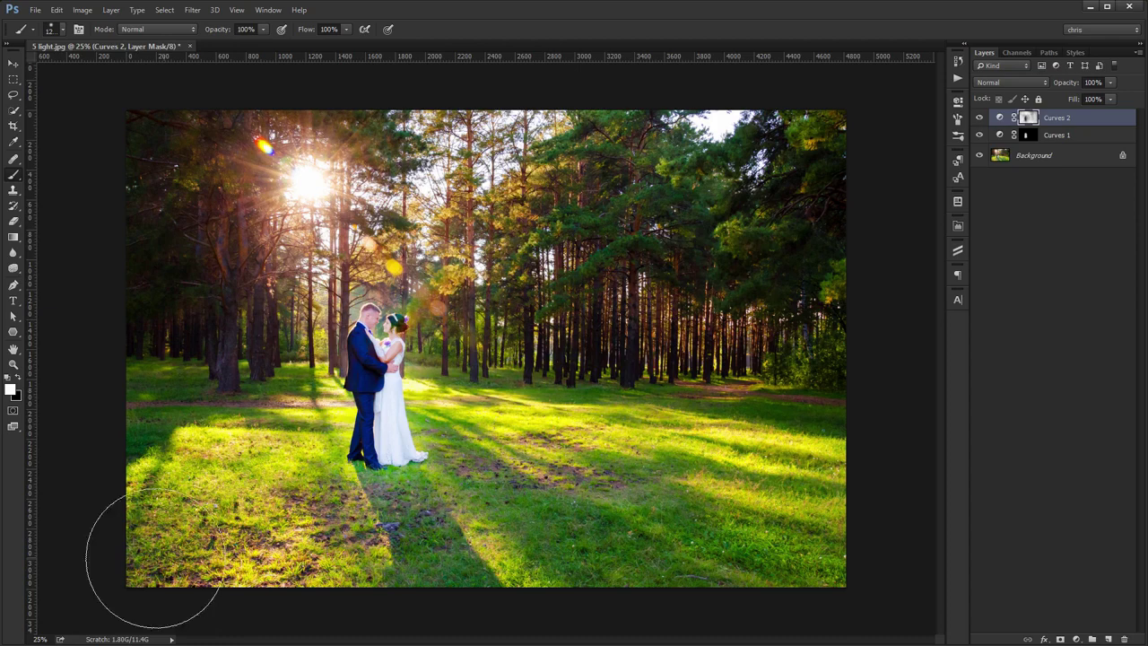
left_click_drag(790, 72, 502, 106)
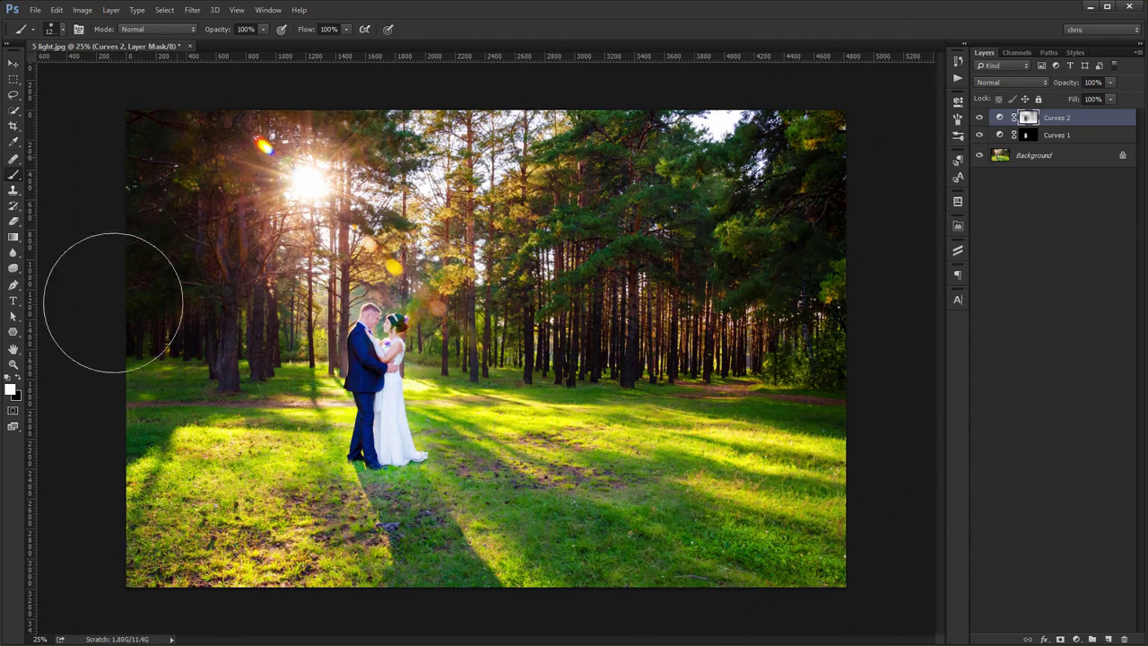
Pull the Curves 2 curve lower to deepen the vignette darkening.
left_click(1000, 119)
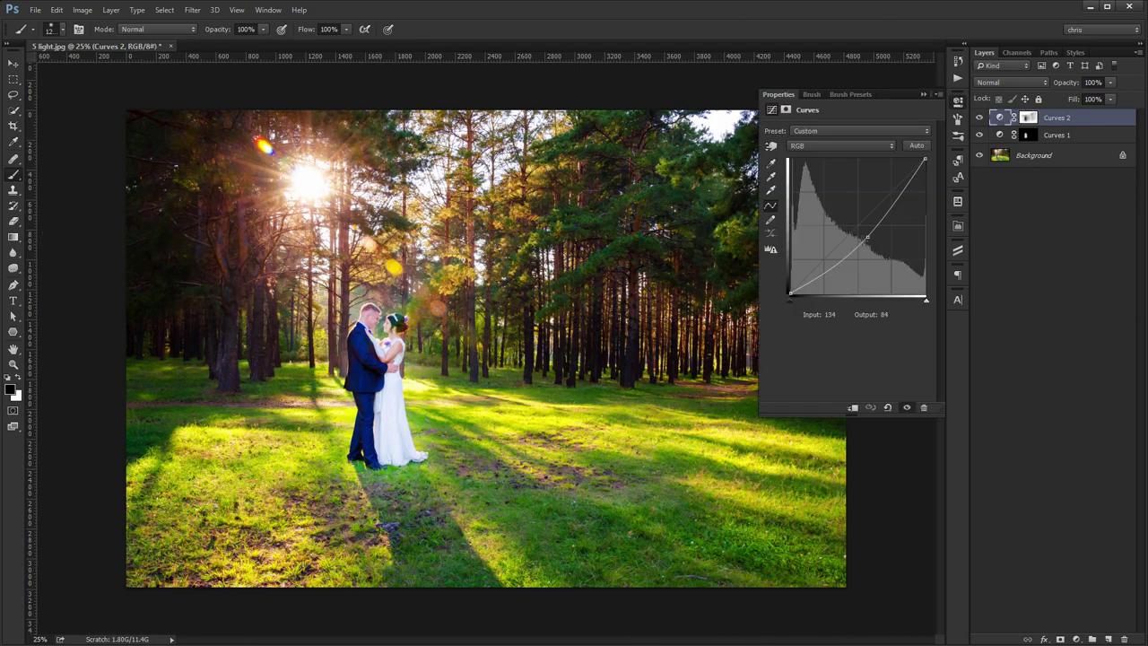
left_click_drag(866, 224, 868, 238)
left_click(958, 104)
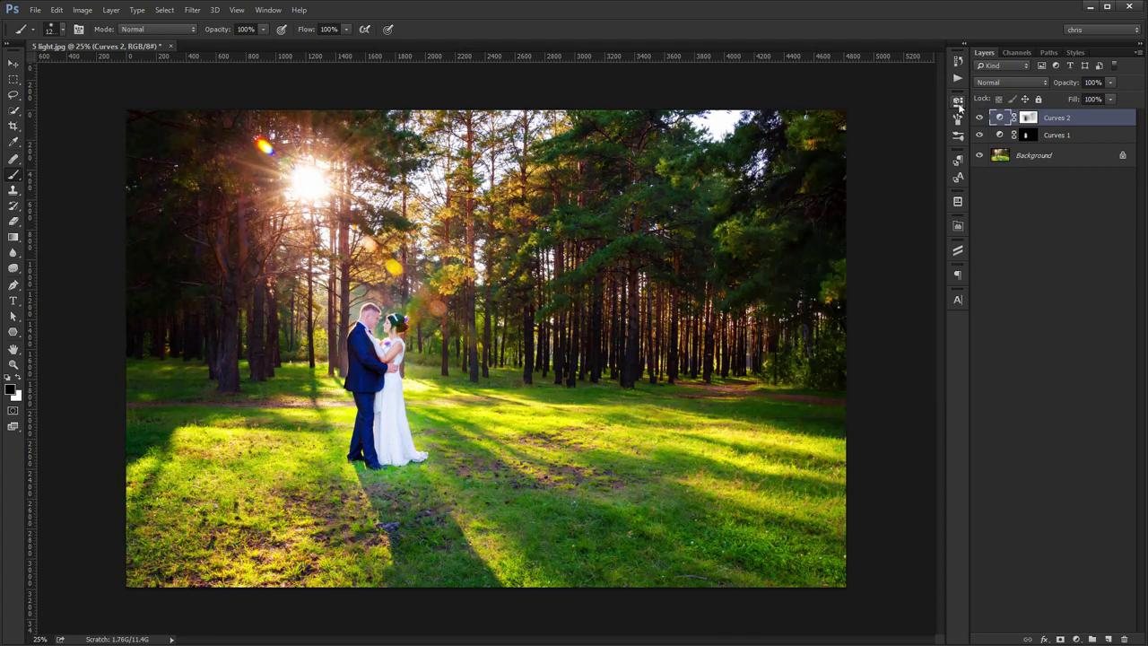
Set Curves 1 opacity to 50%, then toggle both Curves layers off and on to compare.
left_click(1053, 135)
key("5")
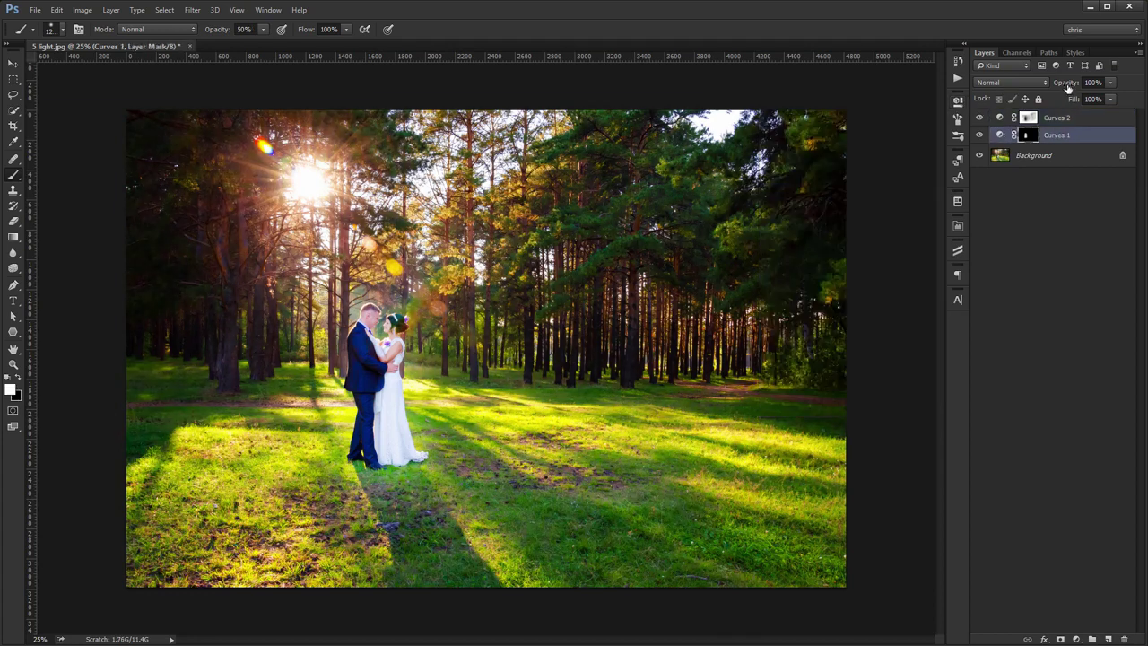
key("v")
key("5")
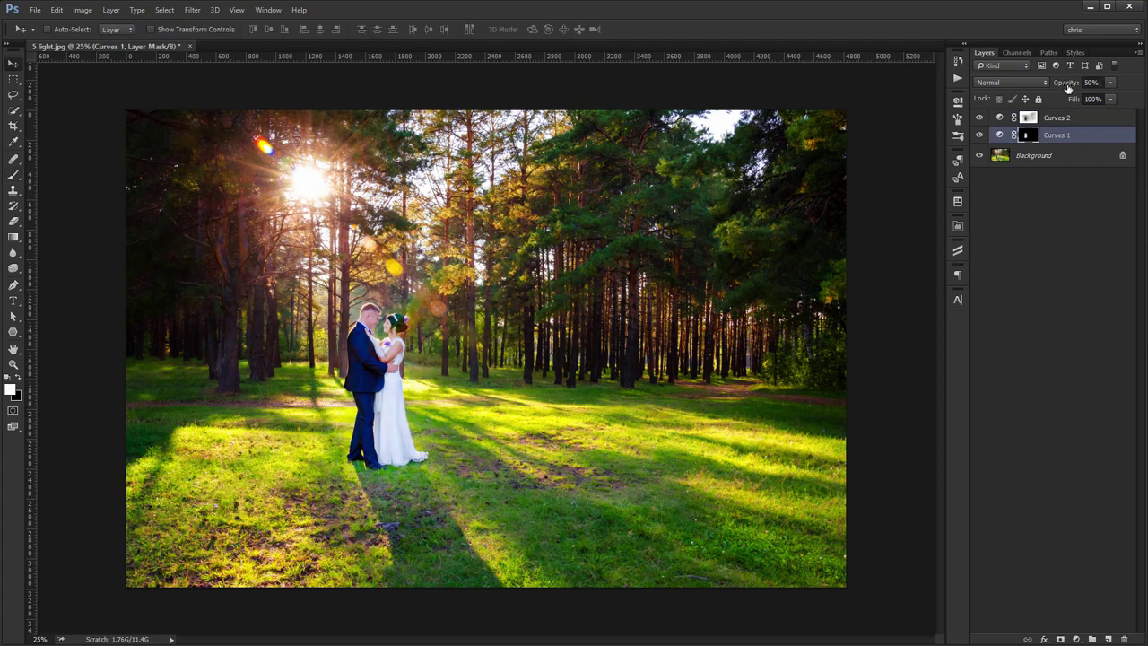
key("2")
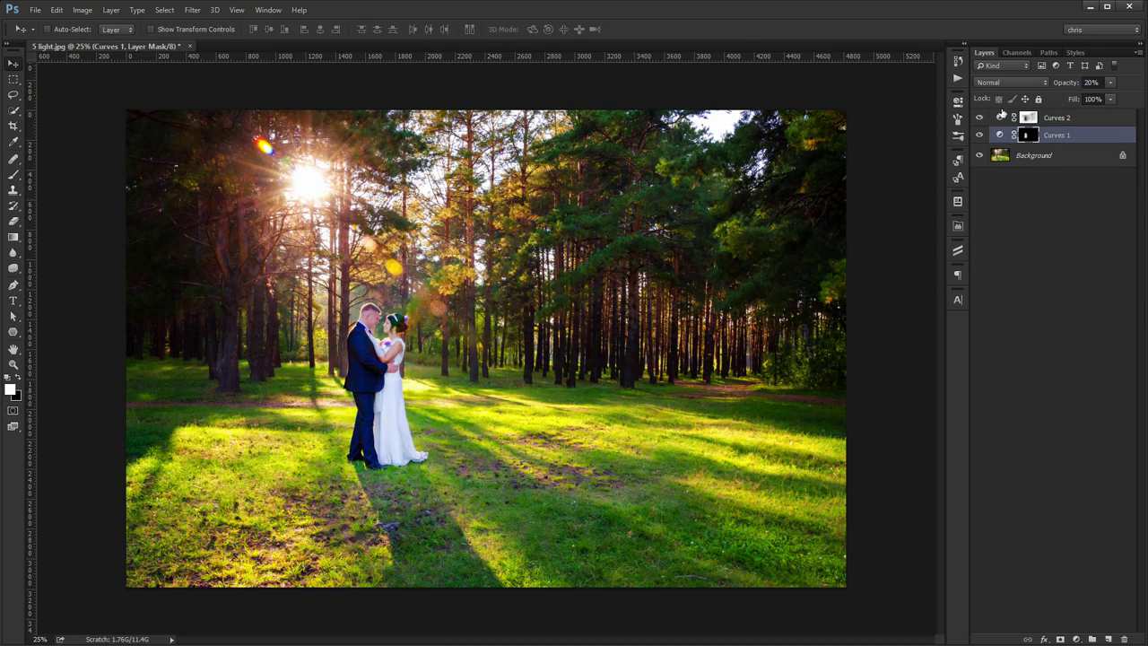
key("0")
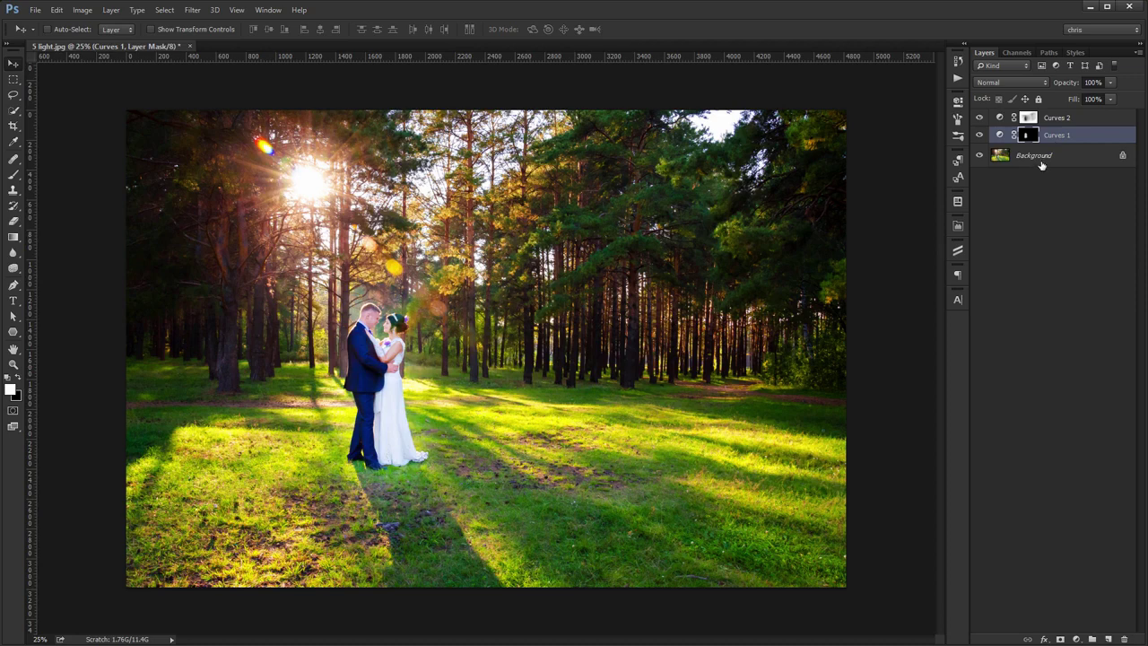
key("5")
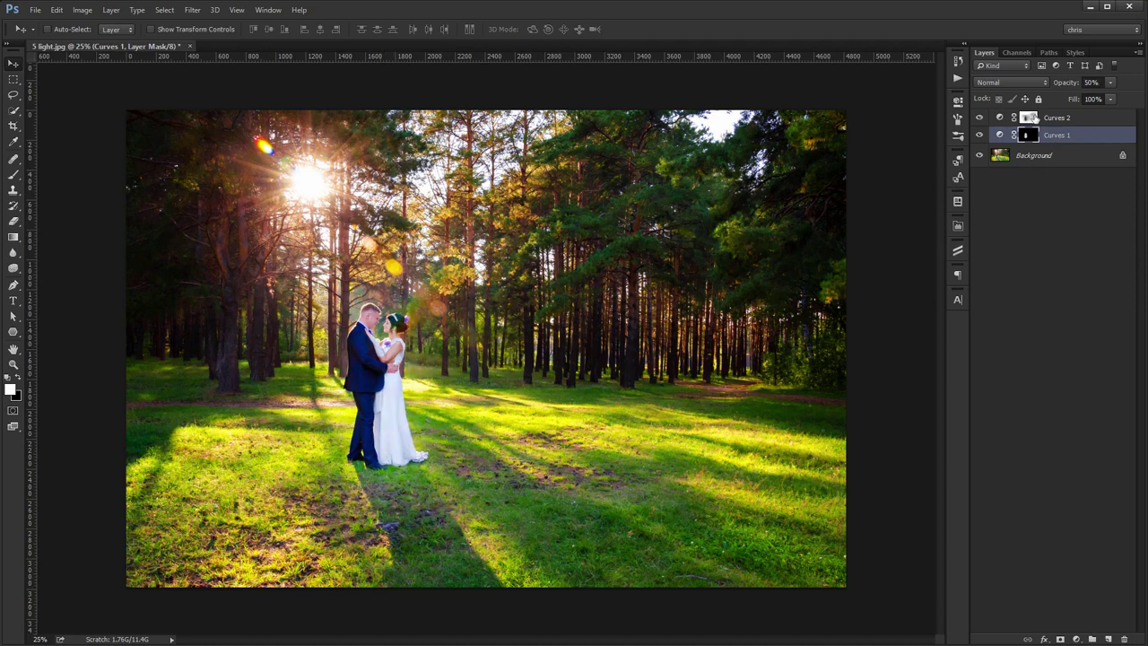
mouse_move(980, 124)
left_mouse_down()
mouse_move(980, 139)
mouse_move(981, 103)
left_mouse_up()
mouse_move(979, 122)
left_mouse_down()
mouse_move(981, 141)
mouse_move(977, 106)
left_mouse_up()
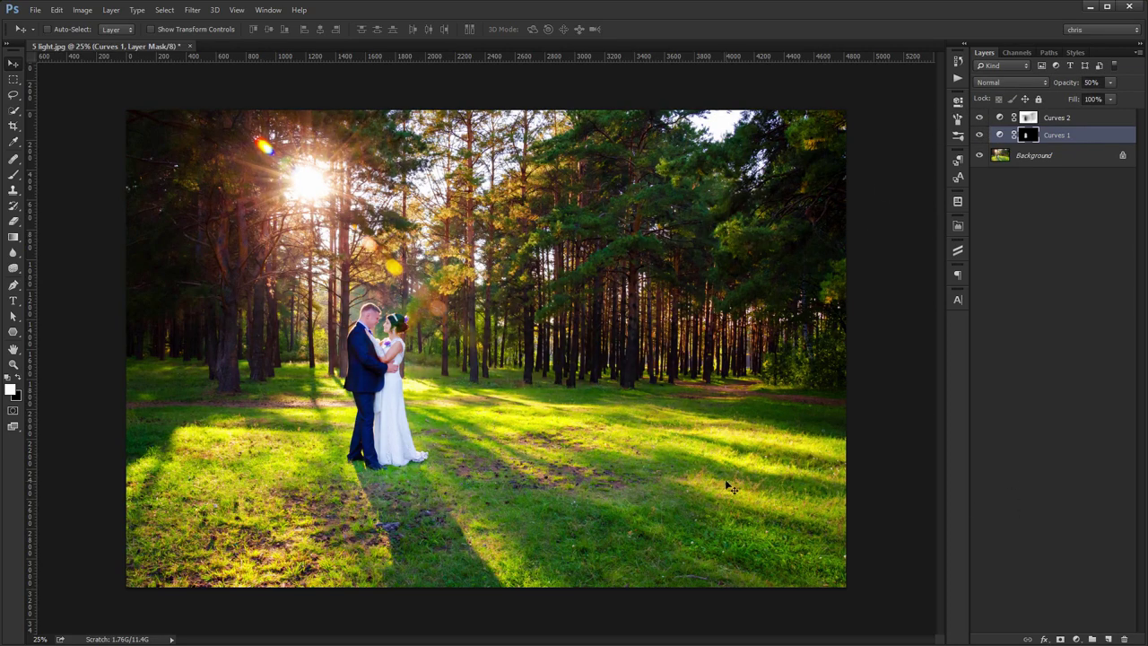